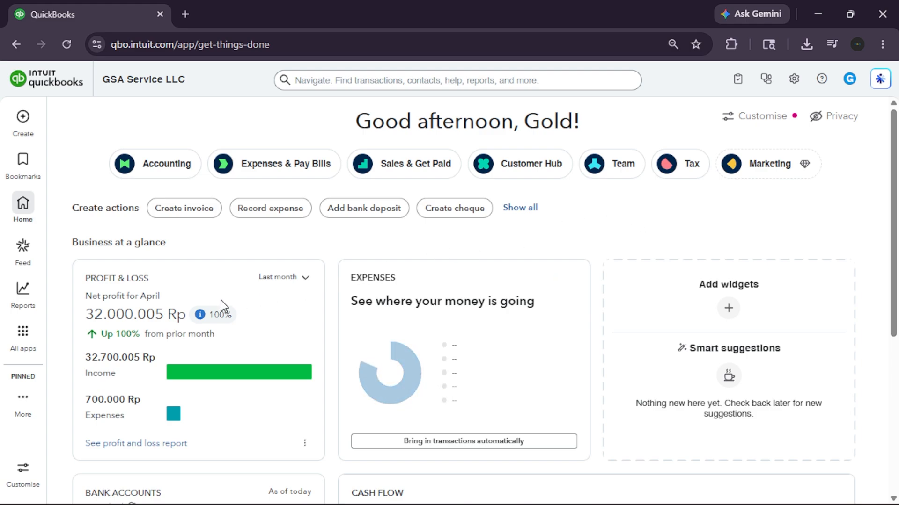
Open the Reconcile page of the Accounting app
left_click(27, 346)
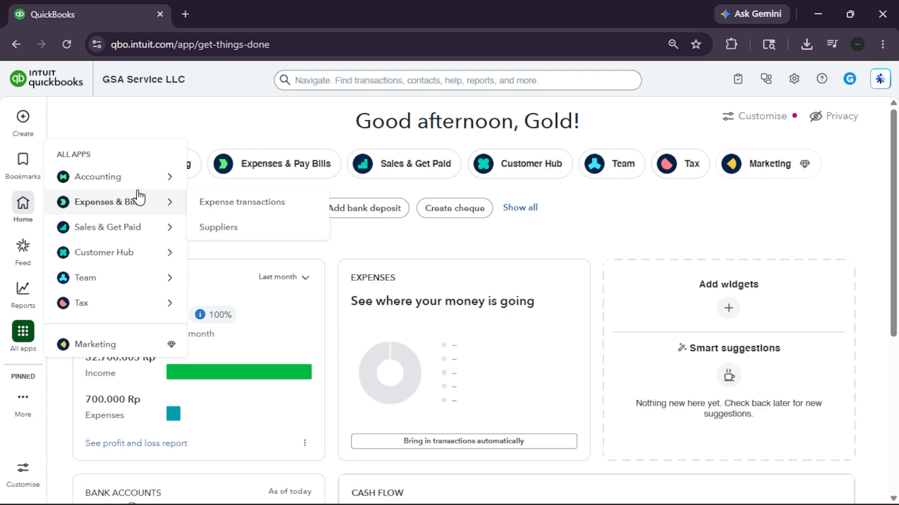
mouse_move(141, 188)
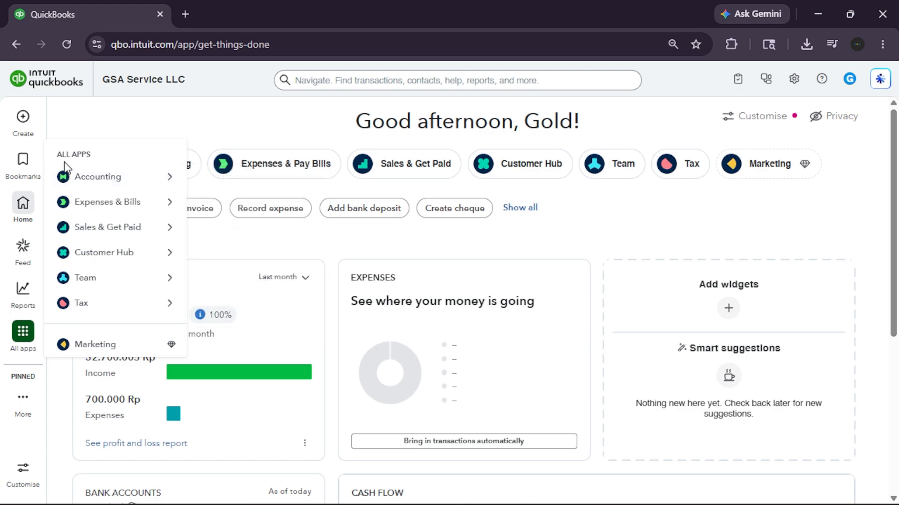
mouse_move(100, 181)
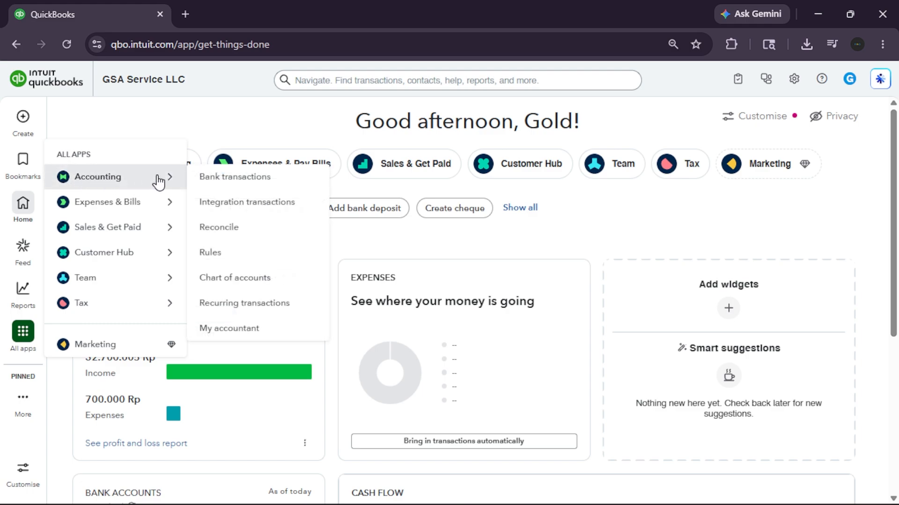
left_click(245, 232)
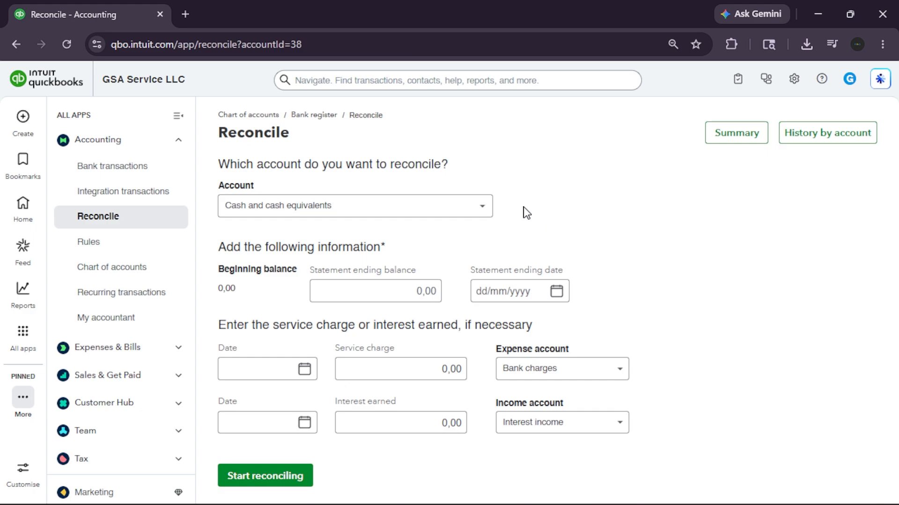
Choose Assets held for sale as the account to reconcile
left_click(395, 212)
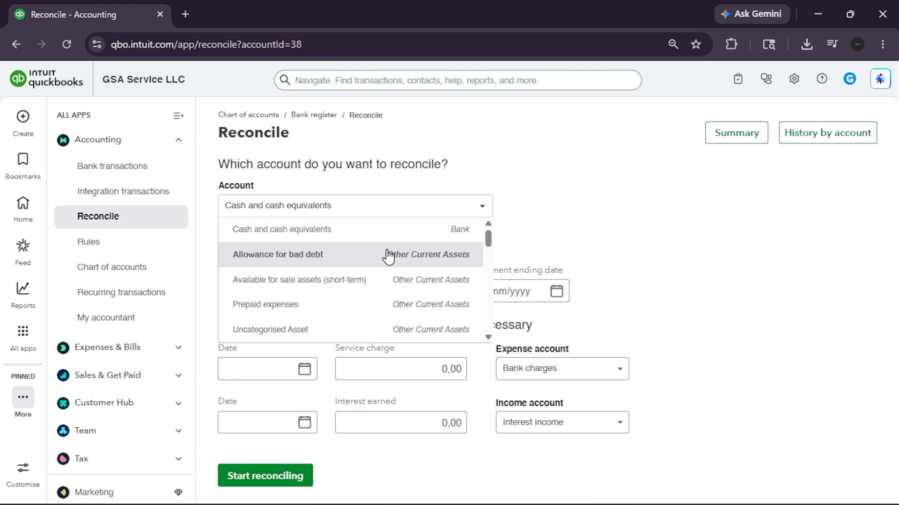
scroll(388, 257, "down", 3)
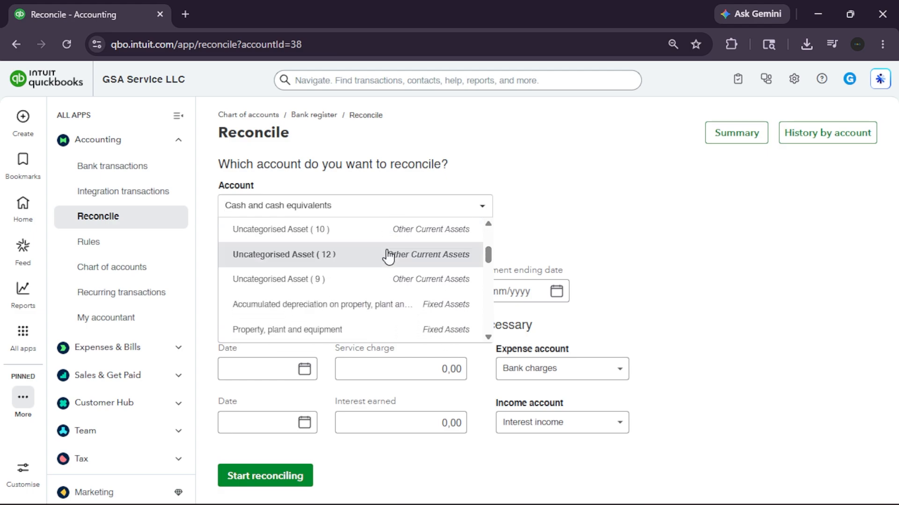
scroll(388, 257, "down", 4)
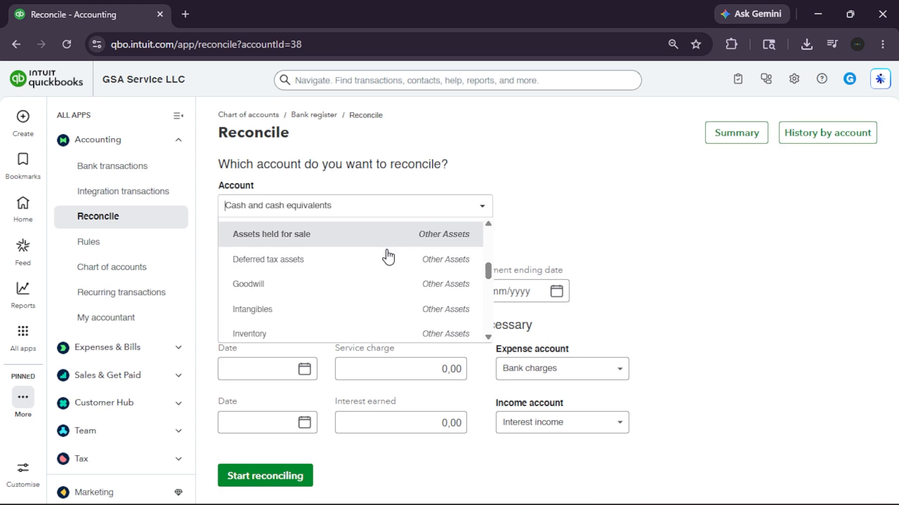
scroll(388, 256, "up", 1)
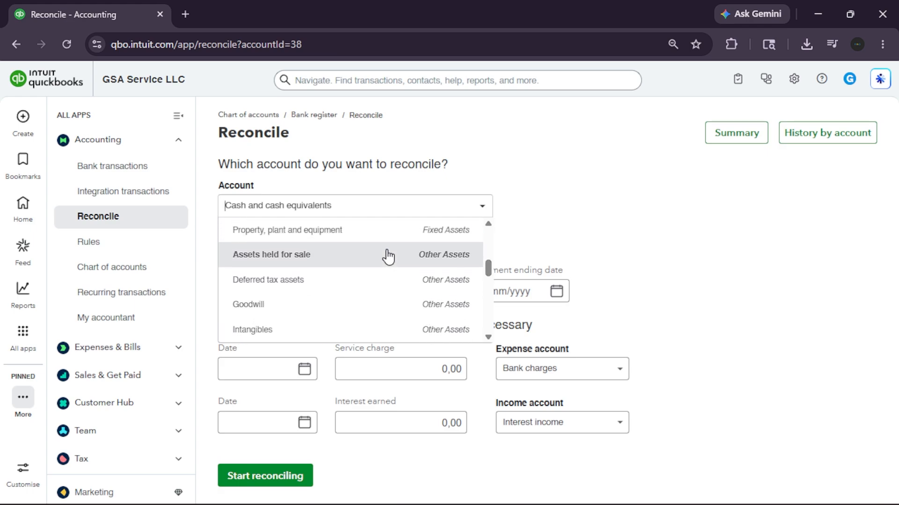
left_click(389, 255)
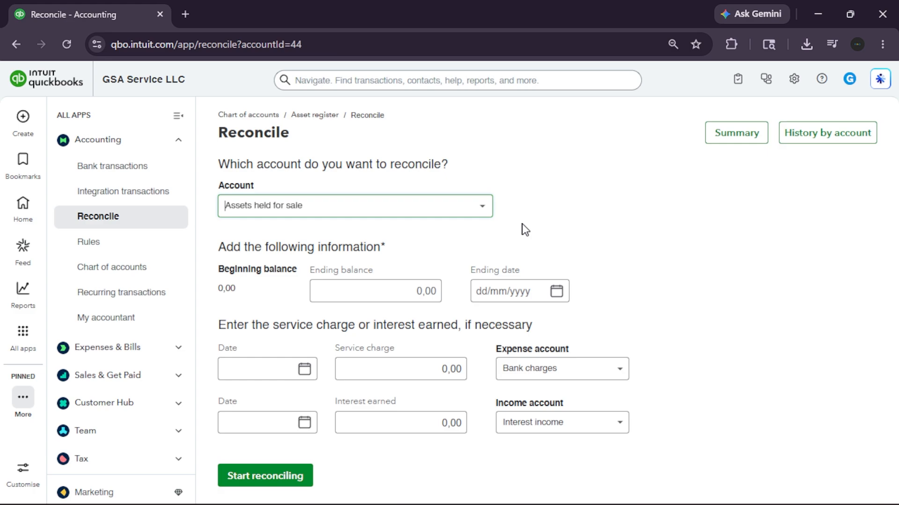
Enter an ending balance of 6.000.000,00 and set the ending date to 02/06/2026
left_click(423, 294)
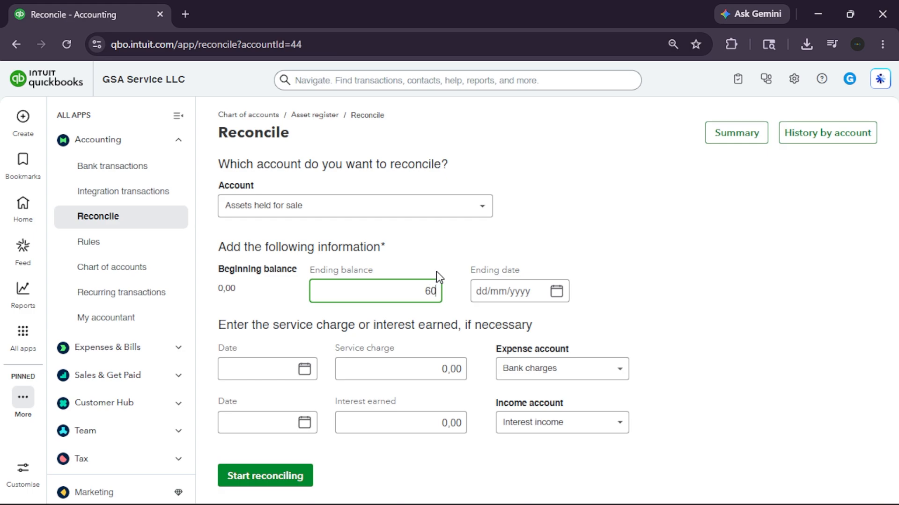
type("00000")
key("Tab")
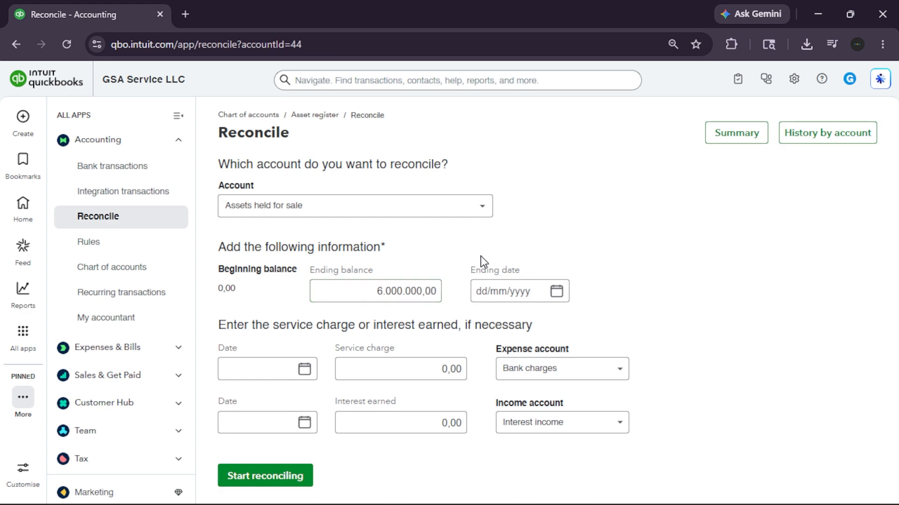
left_click(530, 286)
left_click(556, 293)
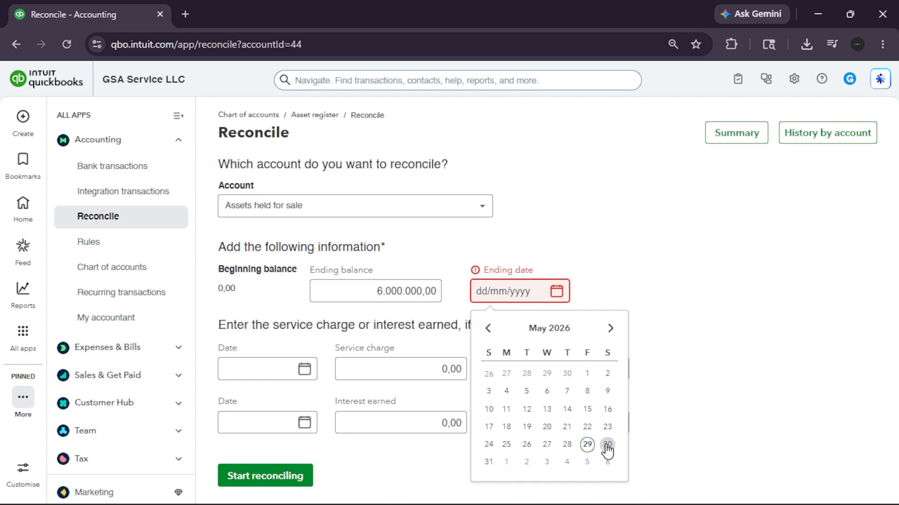
left_click(526, 462)
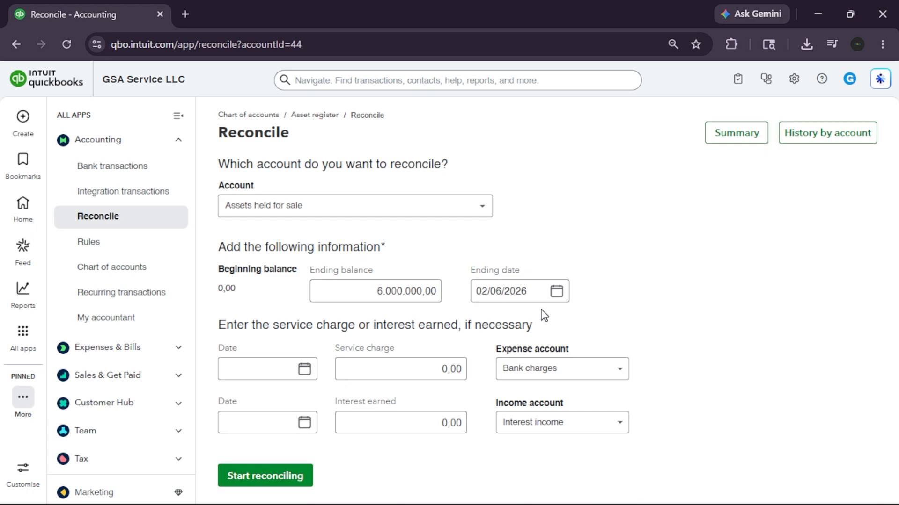
Enter a service charge of 2.000,00 dated 01/06/2026 with Bank charges as the expense account
left_click(304, 370)
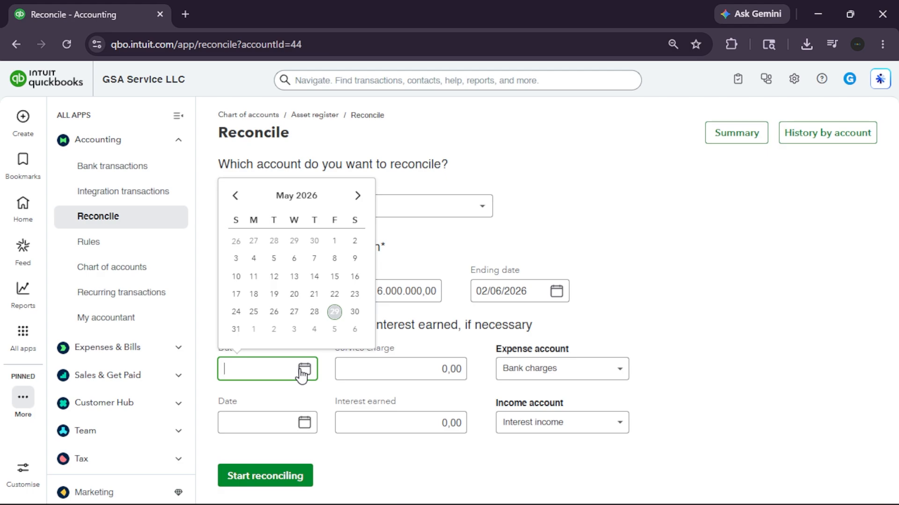
left_click(252, 331)
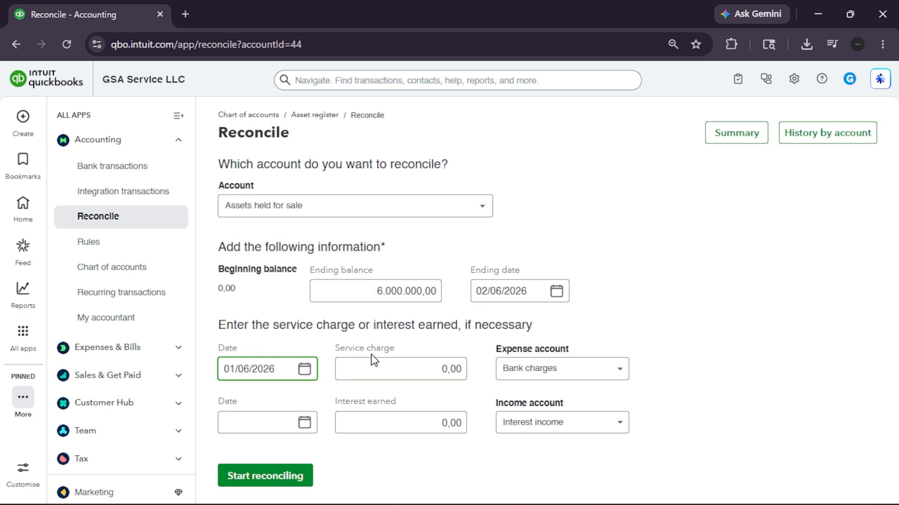
left_click(398, 360)
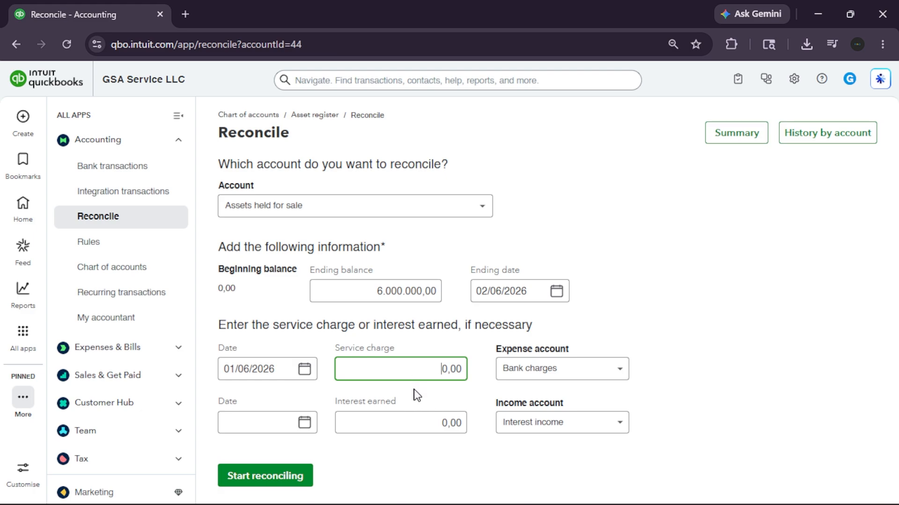
type("200")
left_click(549, 368)
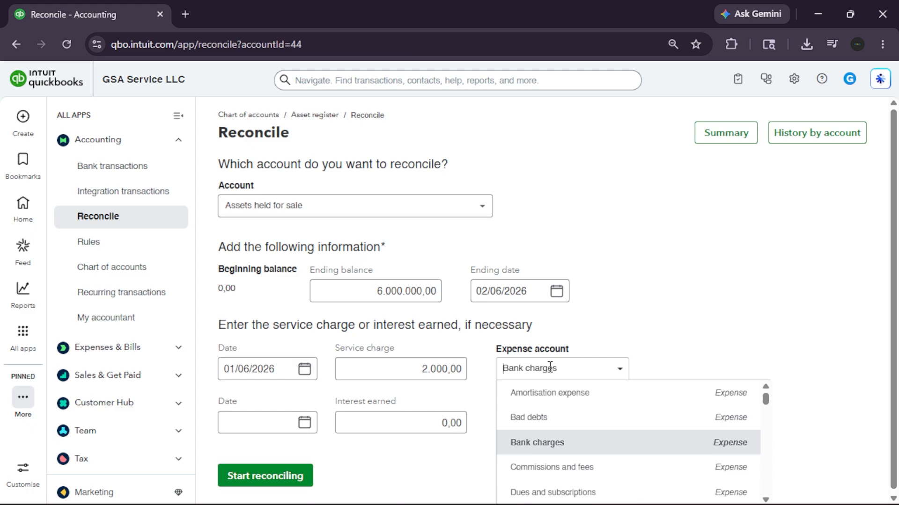
scroll(582, 422, "down", 1)
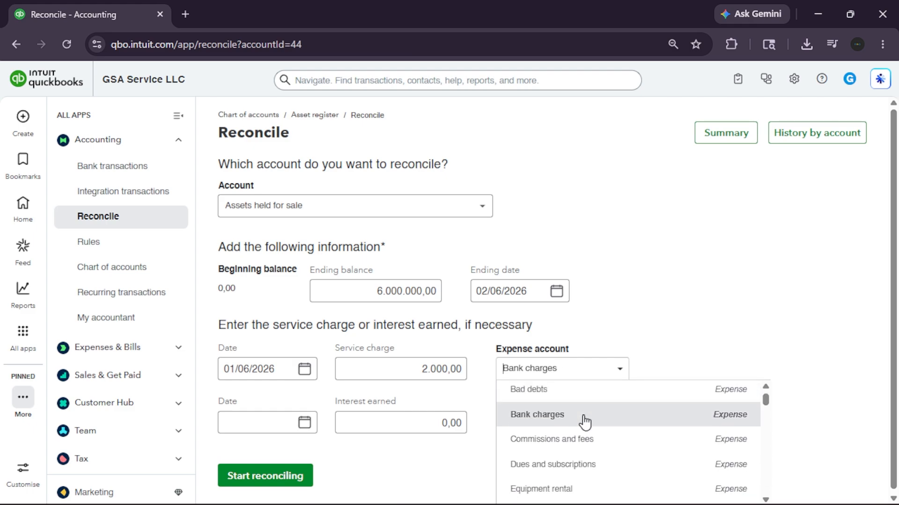
left_click(585, 422)
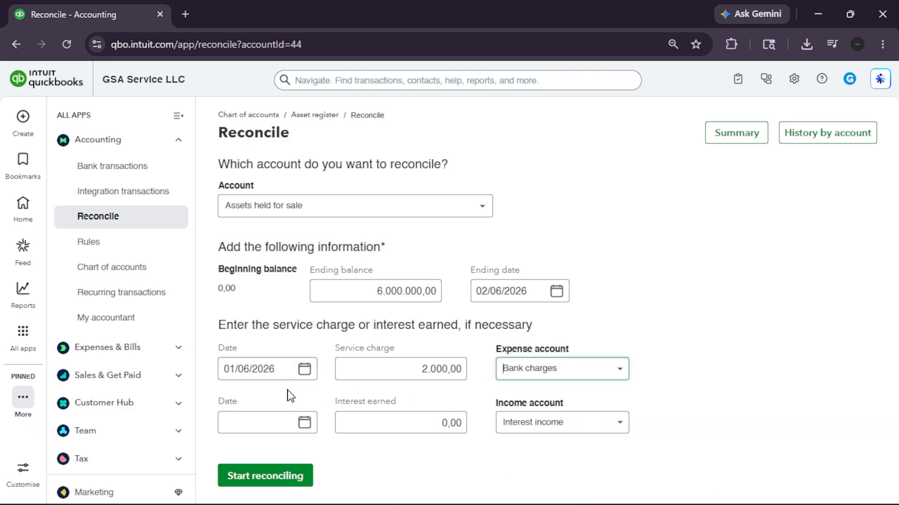
Enter interest earned of 1.000,00 dated 01/06/2026 and start reconciling the account
left_click(304, 422)
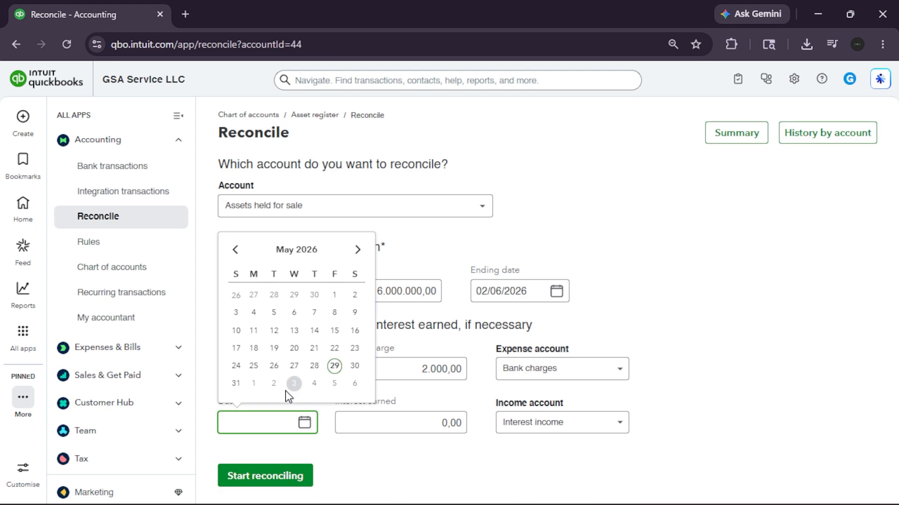
left_click(255, 385)
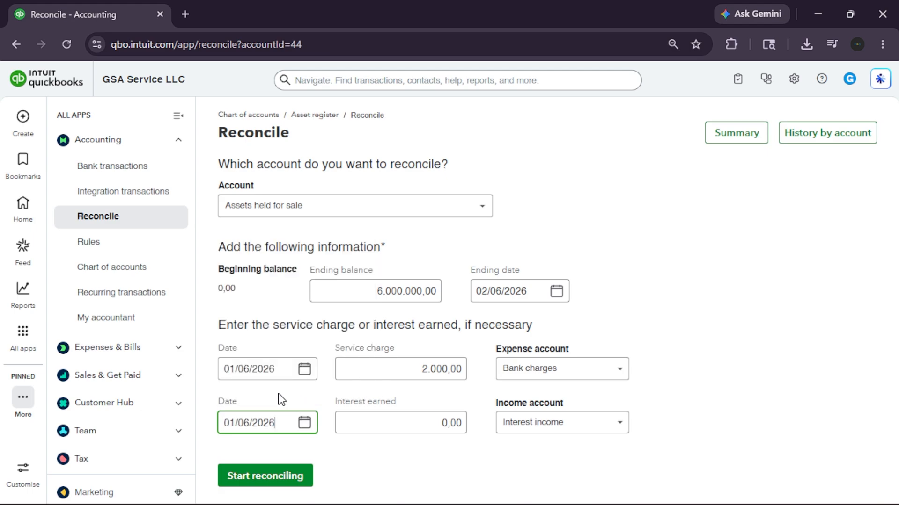
left_click(457, 416)
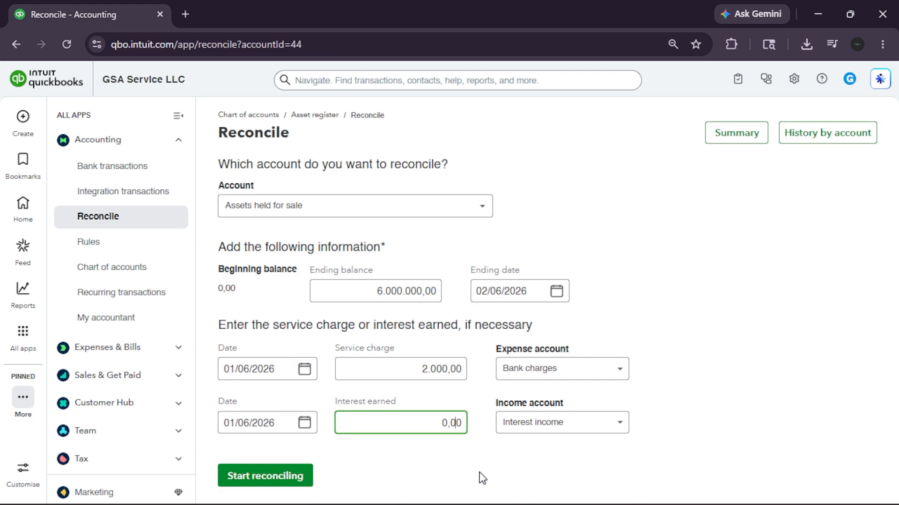
type("10")
key("BackSpace")
key("BackSpace")
key("BackSpace")
left_click(446, 423)
type("100")
left_click(680, 420)
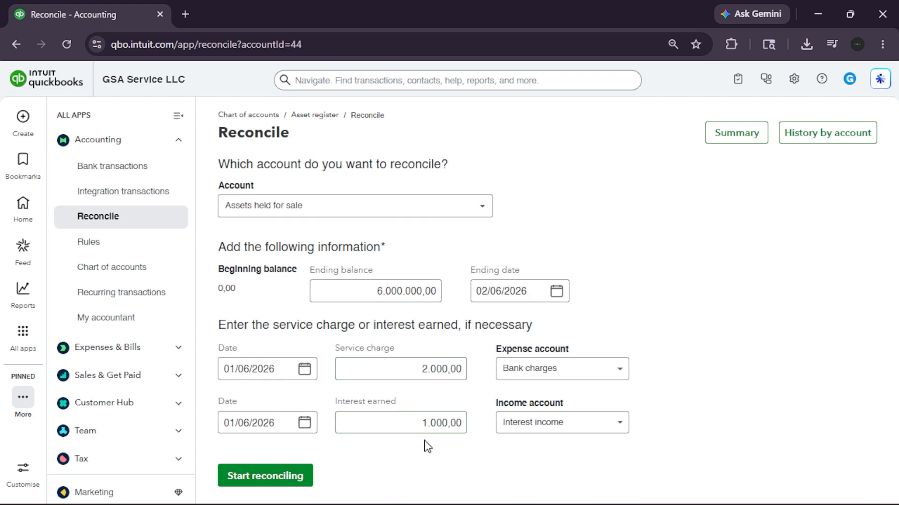
left_click(261, 482)
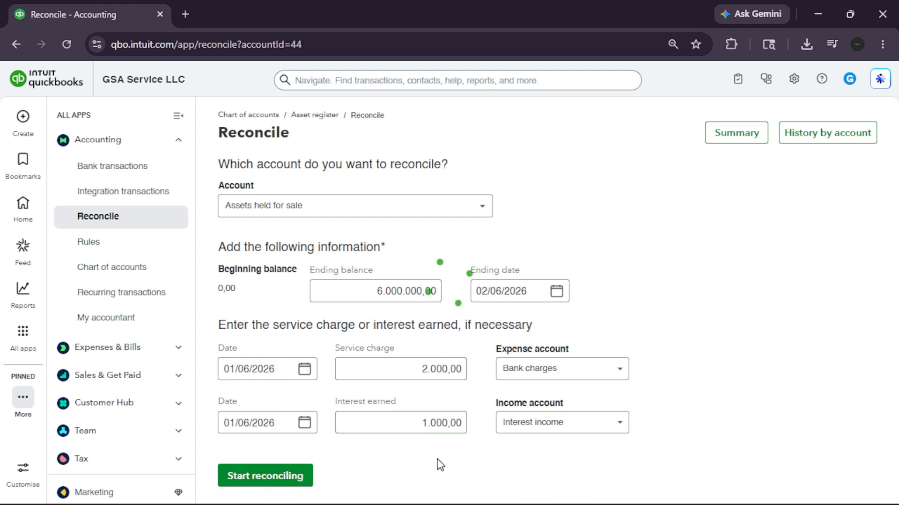